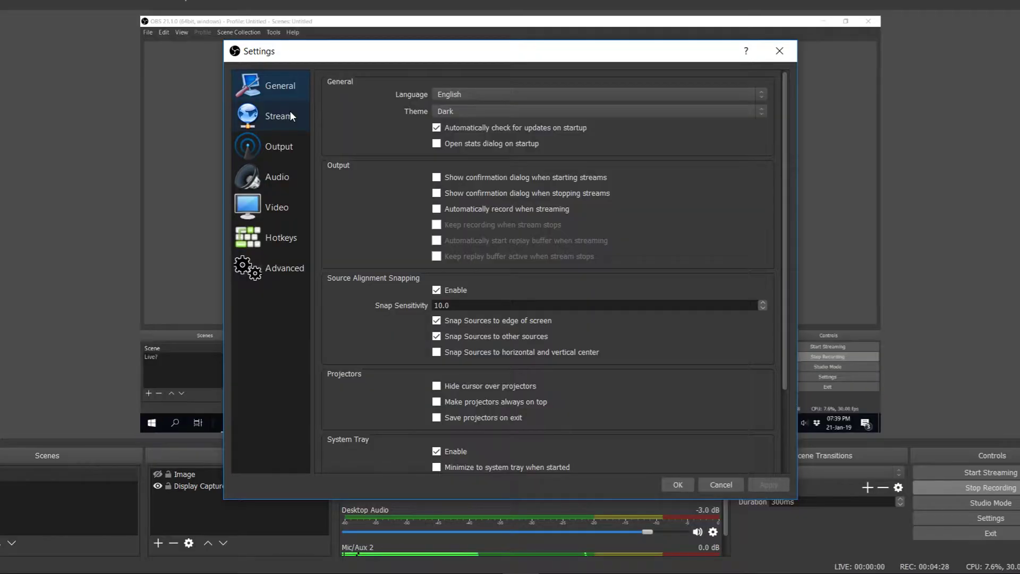
# Review the stream service settings and the streaming and recording output settings, including the recording rate control options.
pyautogui.click(290, 115)
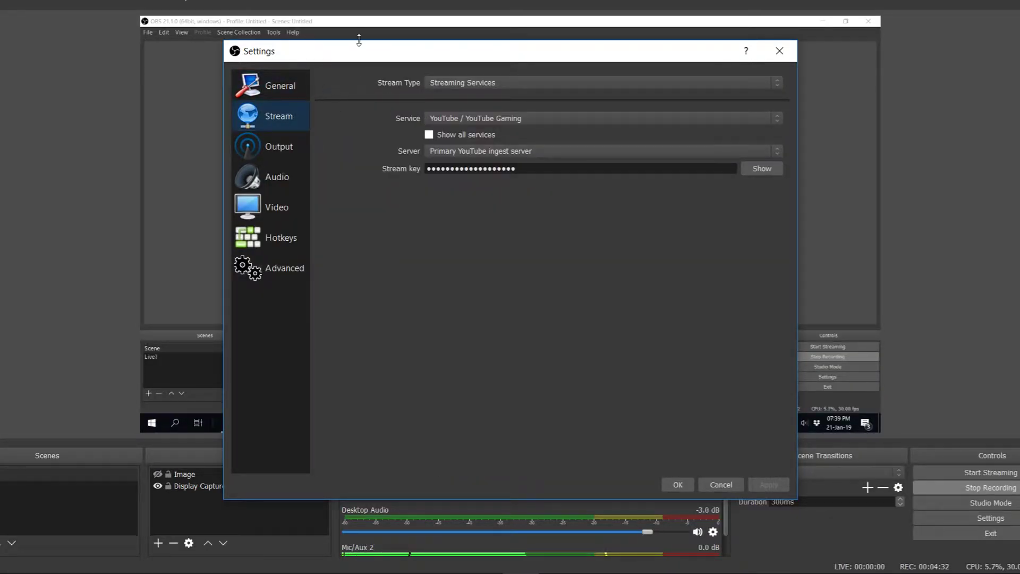
pyautogui.click(266, 150)
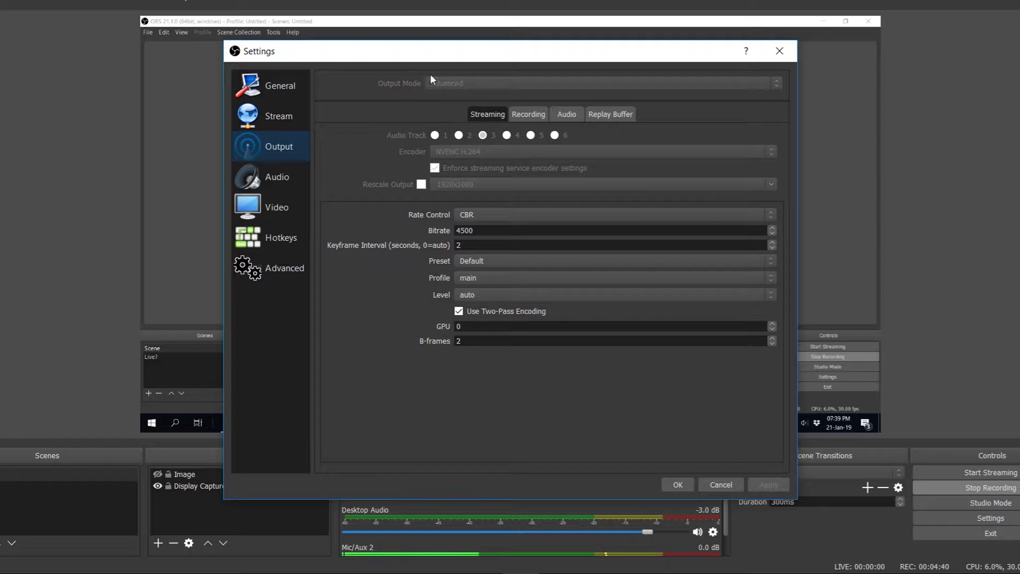
pyautogui.click(530, 114)
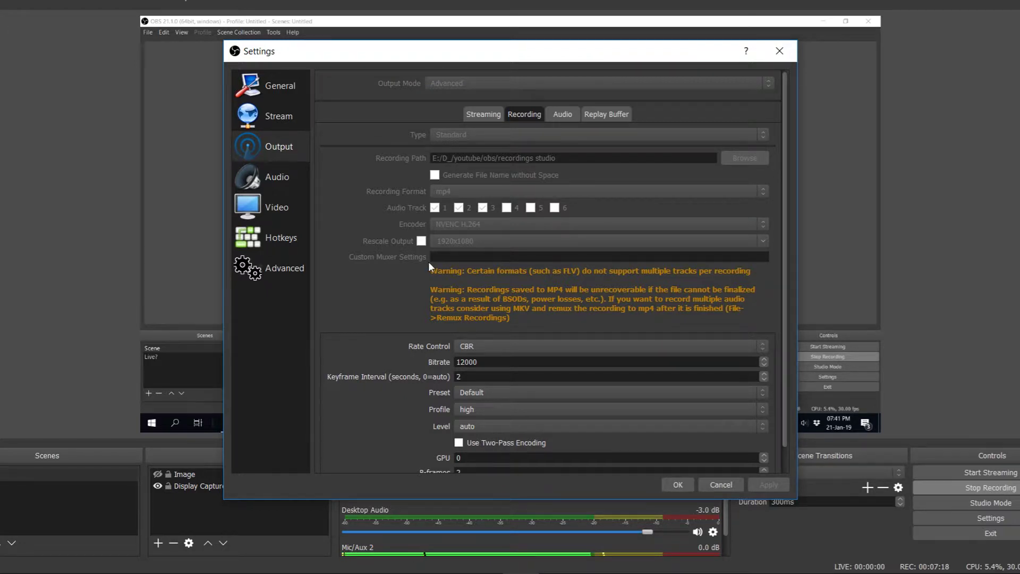
pyautogui.scroll(-1, 422, 256)
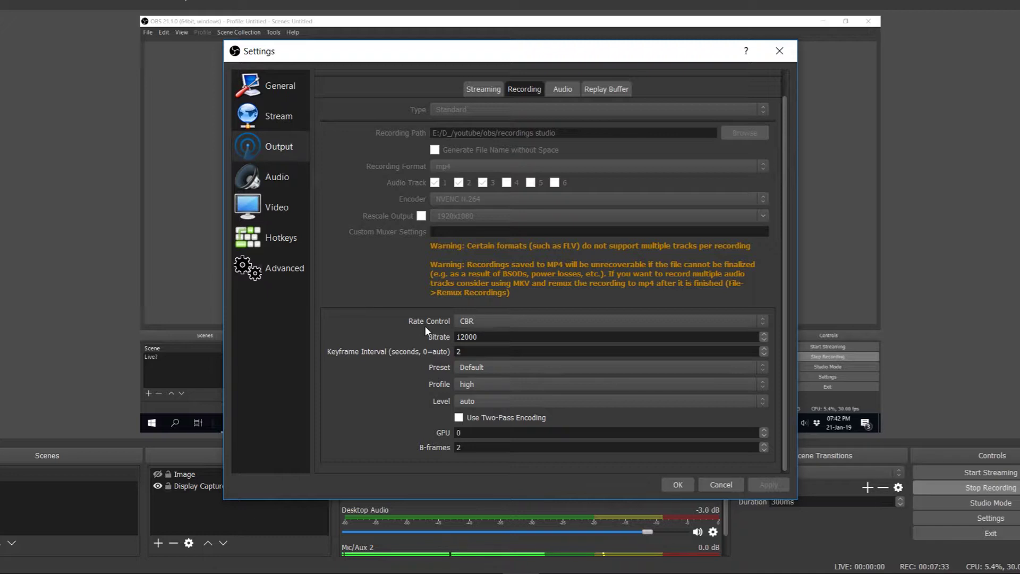
pyautogui.click(492, 322)
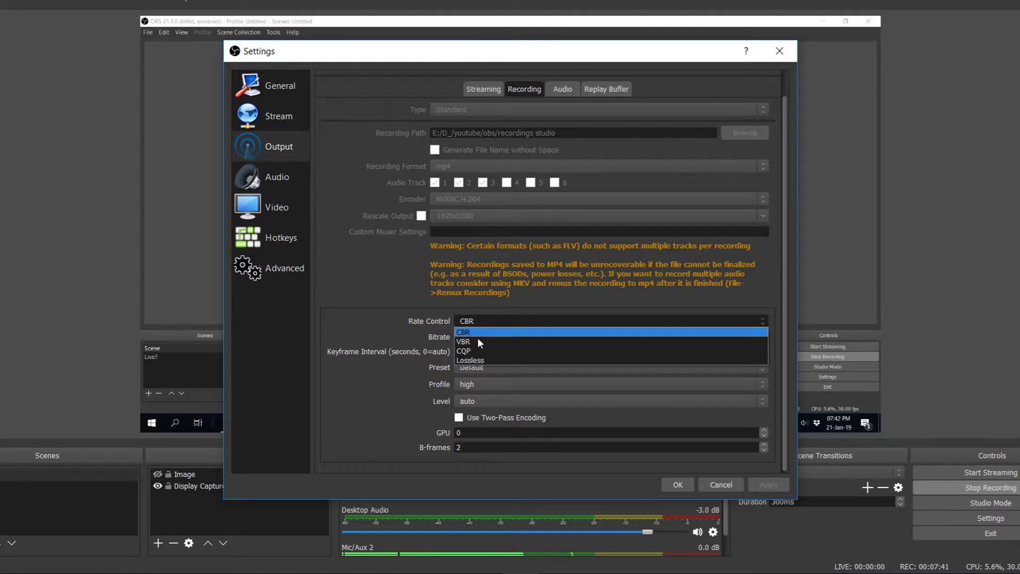
pyautogui.click(439, 339)
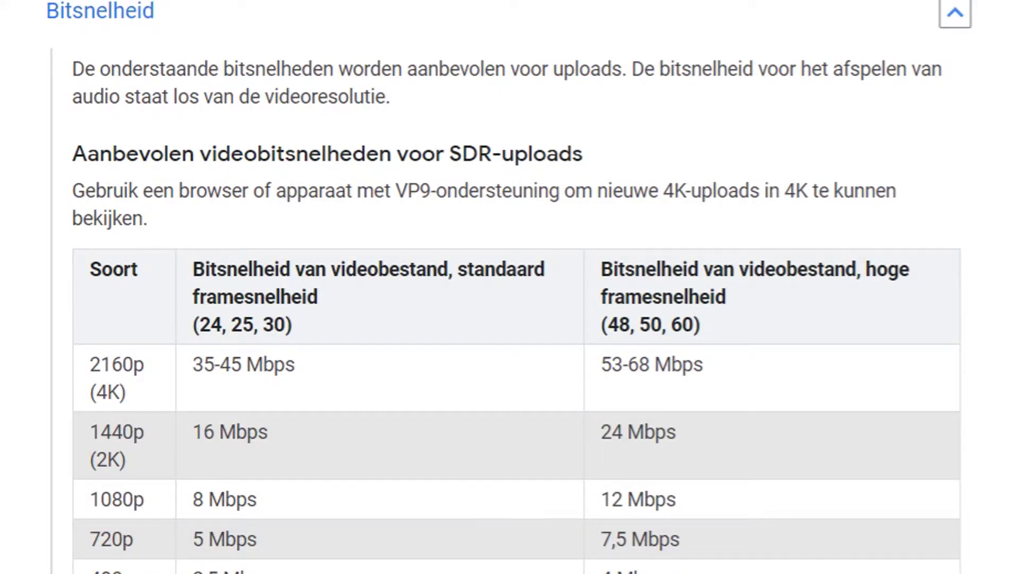
# Switch to YouTube's upload guidelines and examine the recommended SDR video bitrates, highlighting the 1080p value for high frame rates.
pyautogui.scroll(-2, 510, 286)
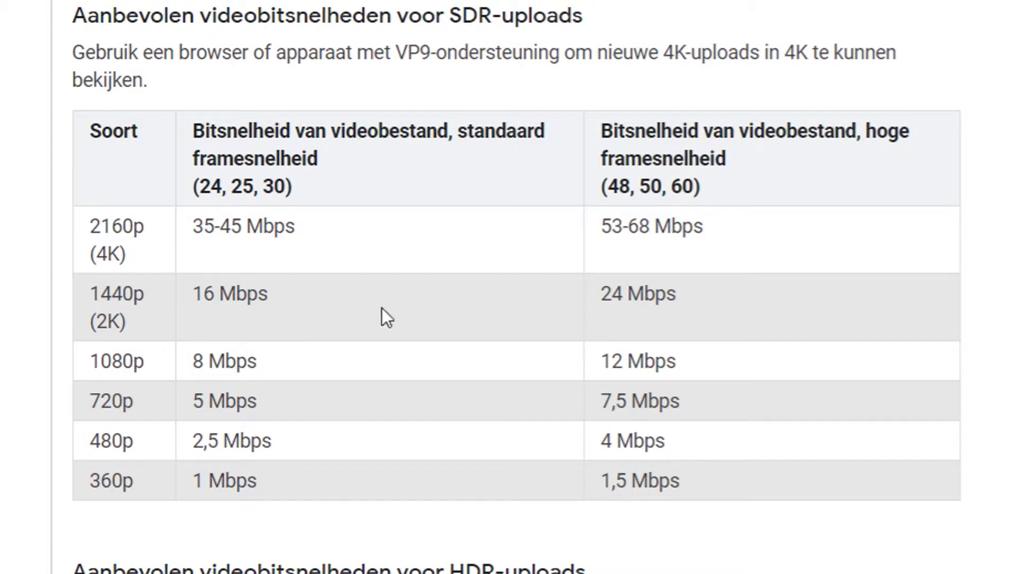
pyautogui.doubleClick(604, 361)
pyautogui.click(996, 398)
pyautogui.doubleClick(272, 186)
pyautogui.click(337, 174)
pyautogui.scroll(-3, 605, 324)
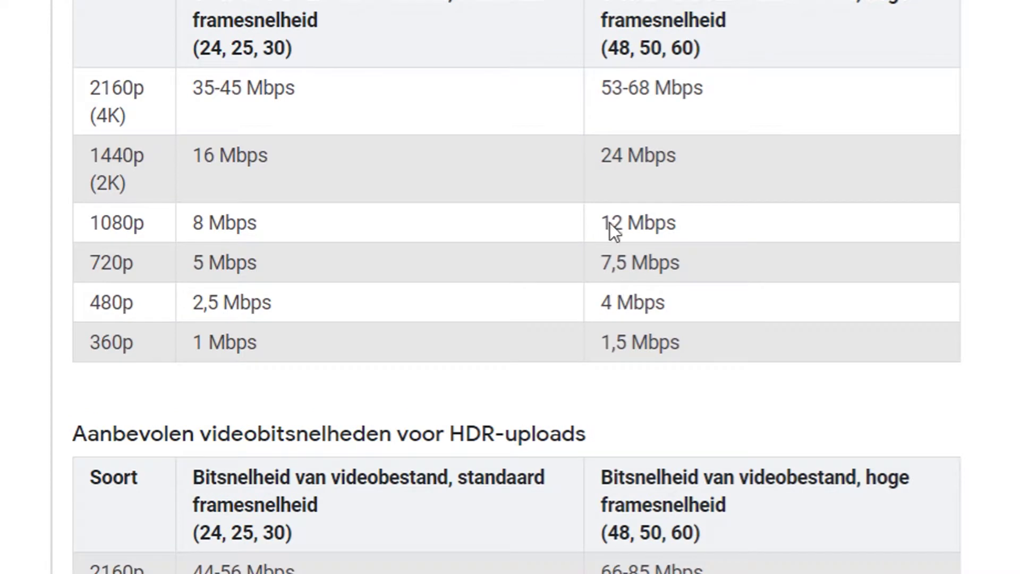
pyautogui.moveTo(611, 89); pyautogui.dragTo(660, 95)
pyautogui.click(660, 96)
pyautogui.moveTo(601, 224); pyautogui.dragTo(628, 224)
pyautogui.click(622, 222)
pyautogui.click(613, 223)
pyautogui.click(632, 223)
# Examine the recommended HDR upload bitrates, highlighting the 1080p value for high frame rates (48, 50, 60).
pyautogui.scroll(-5, 617, 534)
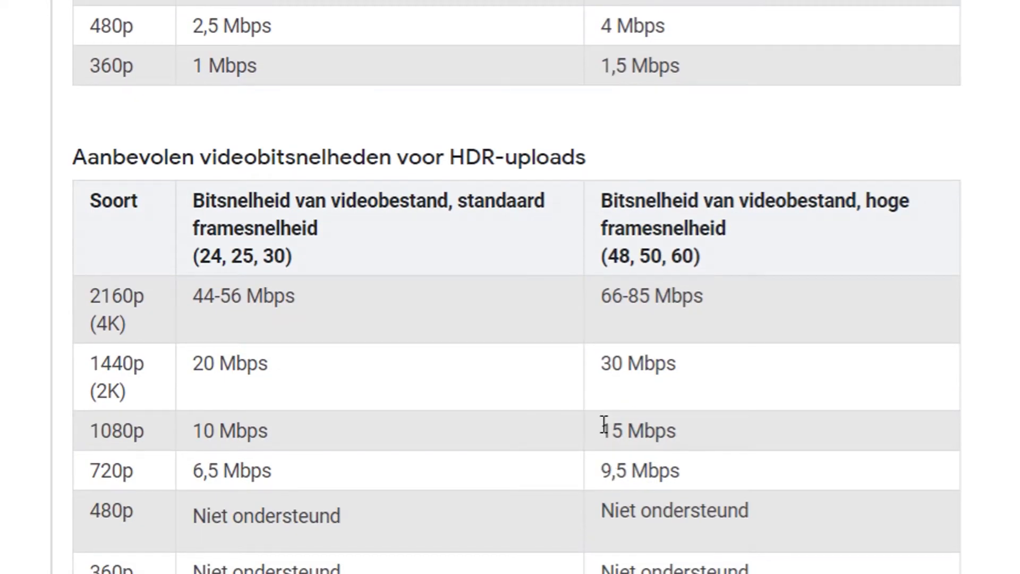
pyautogui.scroll(-3, 603, 423)
pyautogui.moveTo(596, 306); pyautogui.dragTo(678, 303)
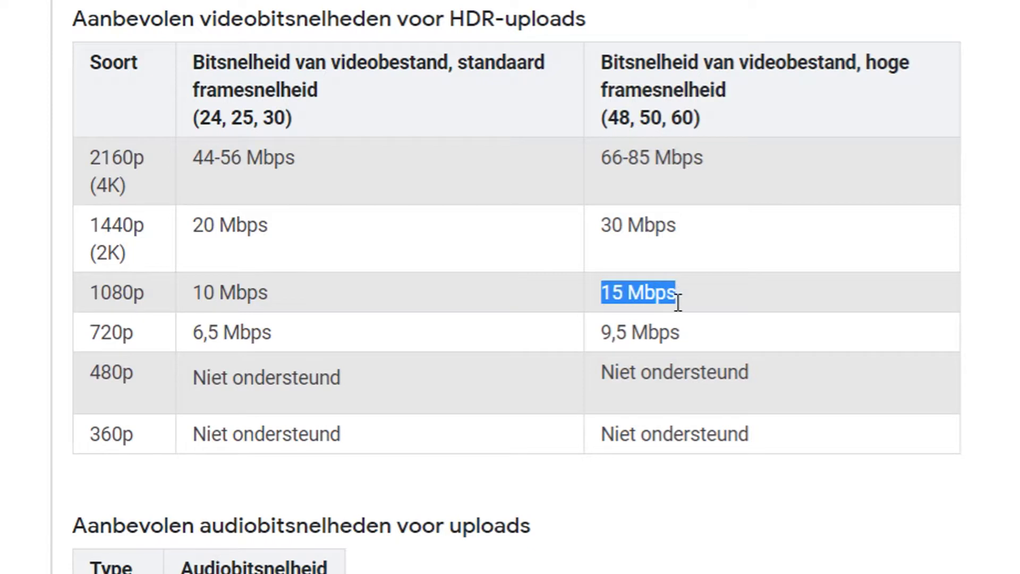
pyautogui.click(681, 298)
pyautogui.moveTo(681, 297); pyautogui.dragTo(602, 297)
pyautogui.click(590, 319)
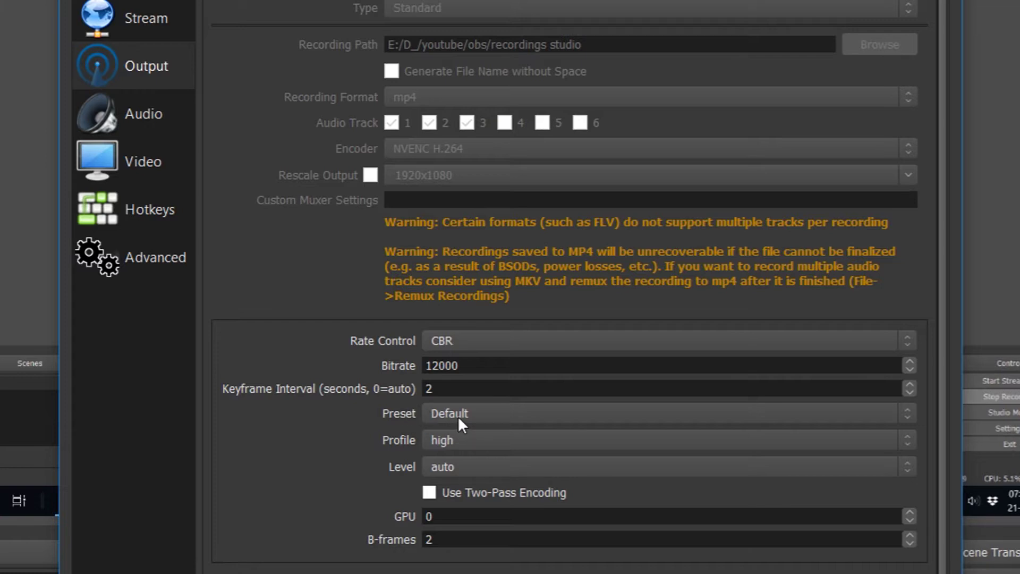
# Return to the OBS recording output settings and review the encoder's available profile and level options.
pyautogui.click(464, 442)
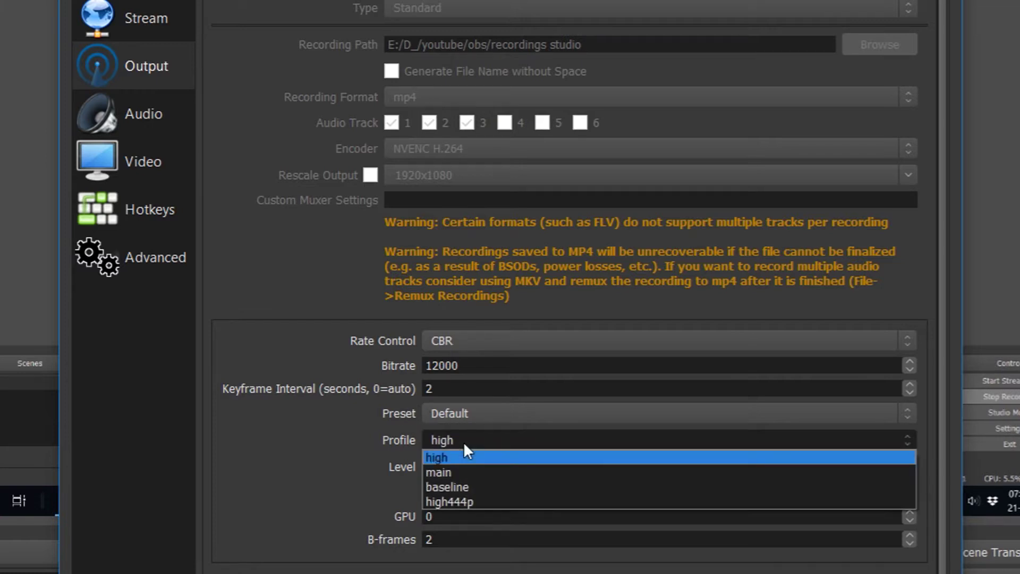
pyautogui.click(403, 460)
pyautogui.click(445, 465)
pyautogui.click(376, 485)
pyautogui.click(439, 464)
pyautogui.click(397, 518)
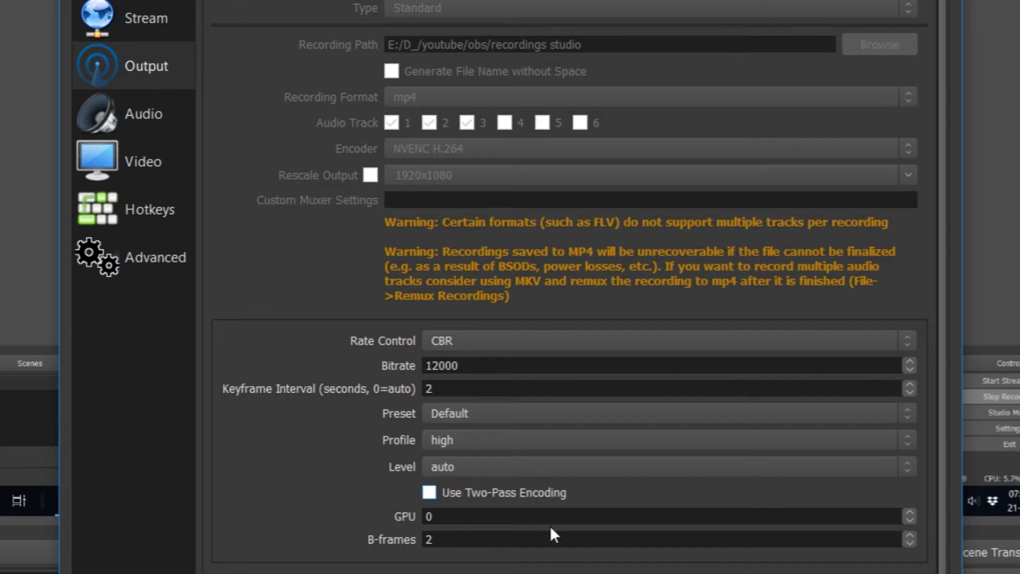
# Launch Task Manager and look through the performance list for the computer's GPUs.
pyautogui.hotkey('ctrl', 'shift', 'Escape')
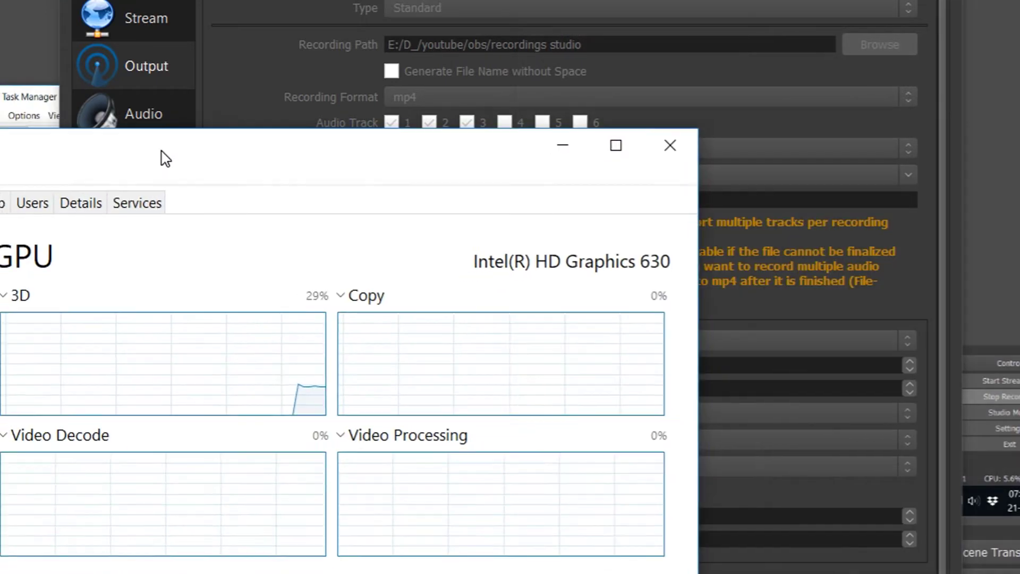
pyautogui.doubleClick(152, 154)
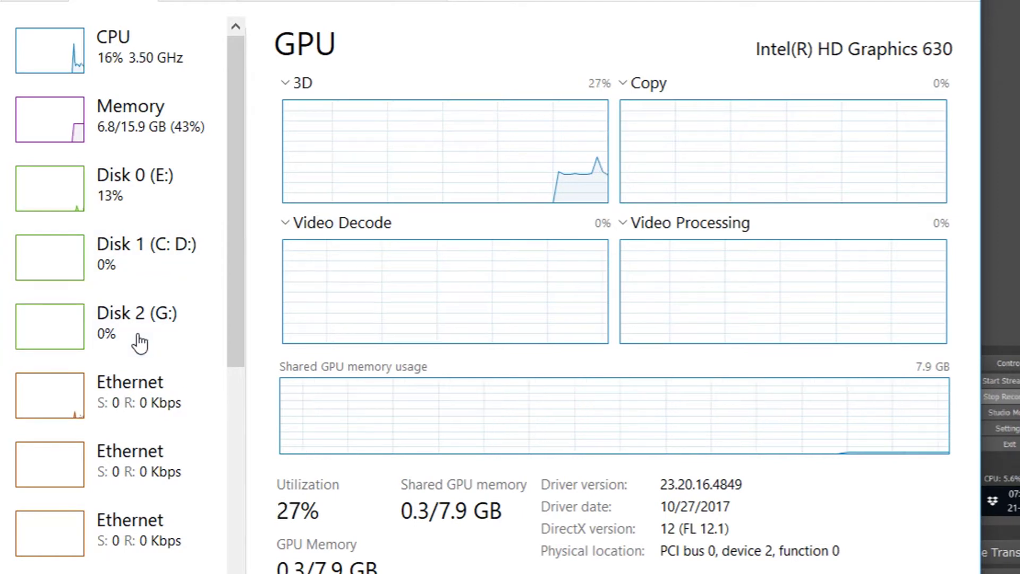
pyautogui.scroll(-6, 239, 250)
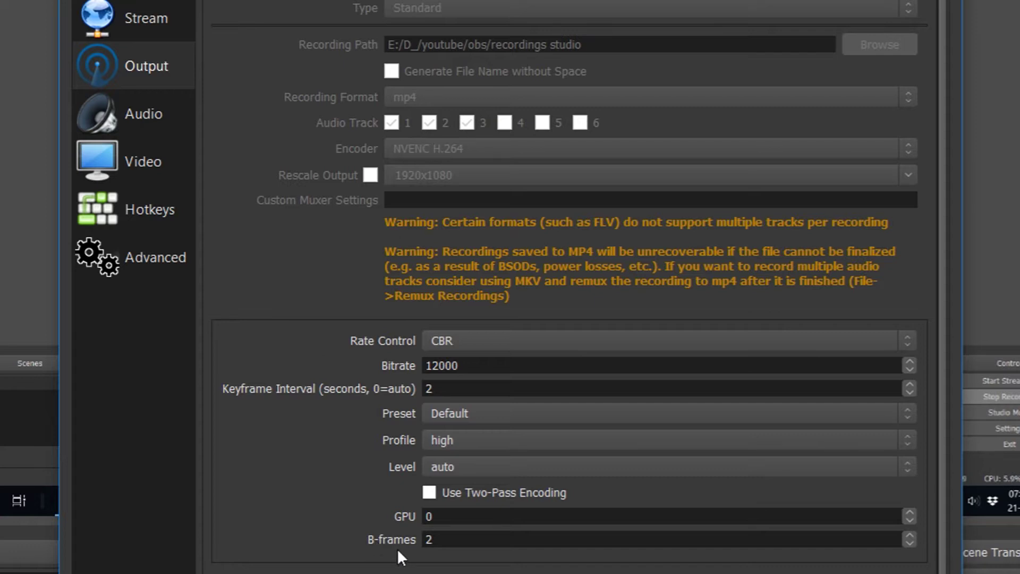
# Review the audio bitrates of the output tracks in OBS and open the general audio settings.
pyautogui.scroll(2, 592, 160)
pyautogui.click(594, 20)
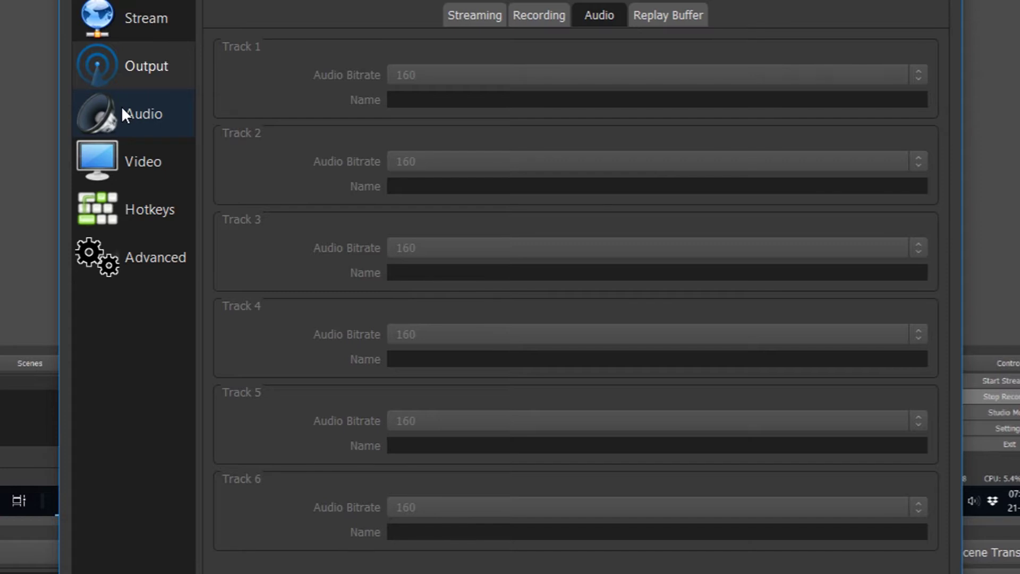
pyautogui.click(177, 110)
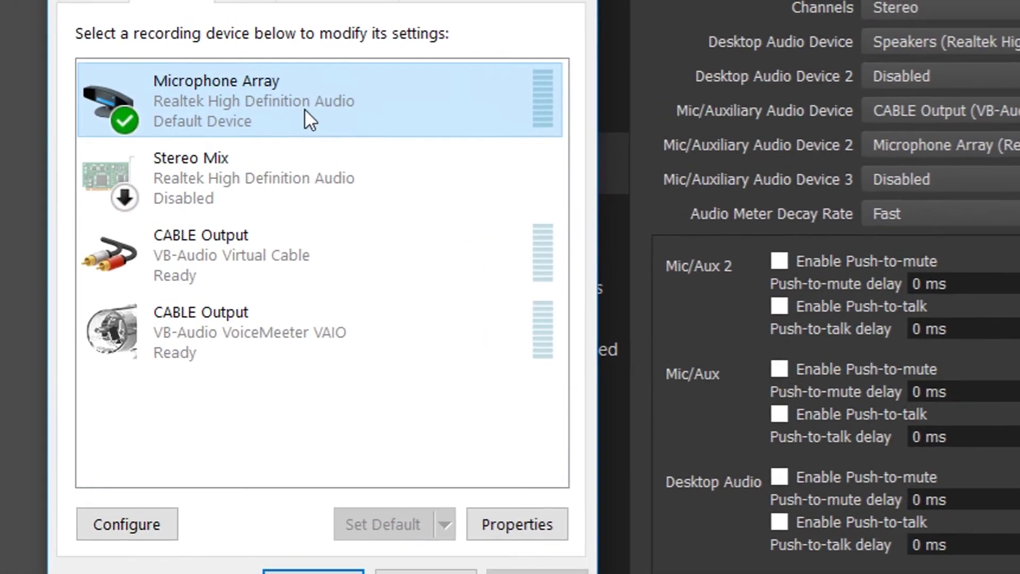
# Inspect the Microphone Array's listening and advanced format properties in the Windows Sound recording devices.
pyautogui.rightClick(175, 96)
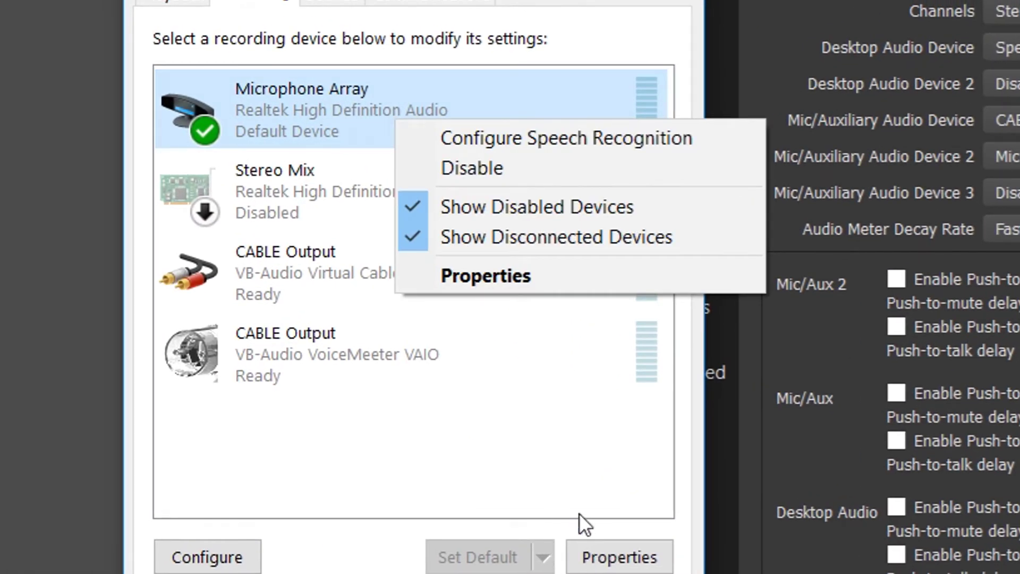
pyautogui.click(532, 451)
pyautogui.click(407, 113)
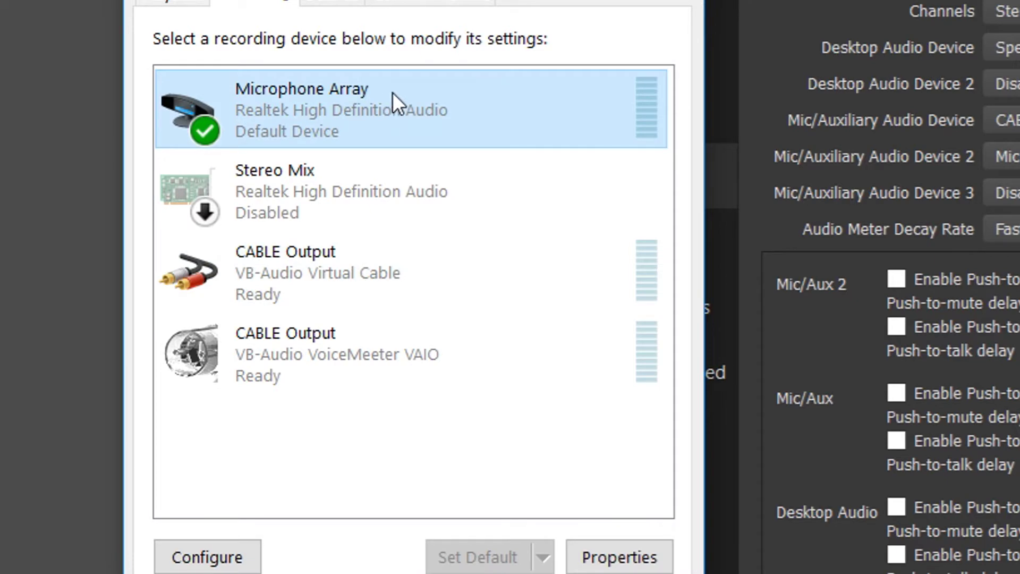
pyautogui.click(613, 540)
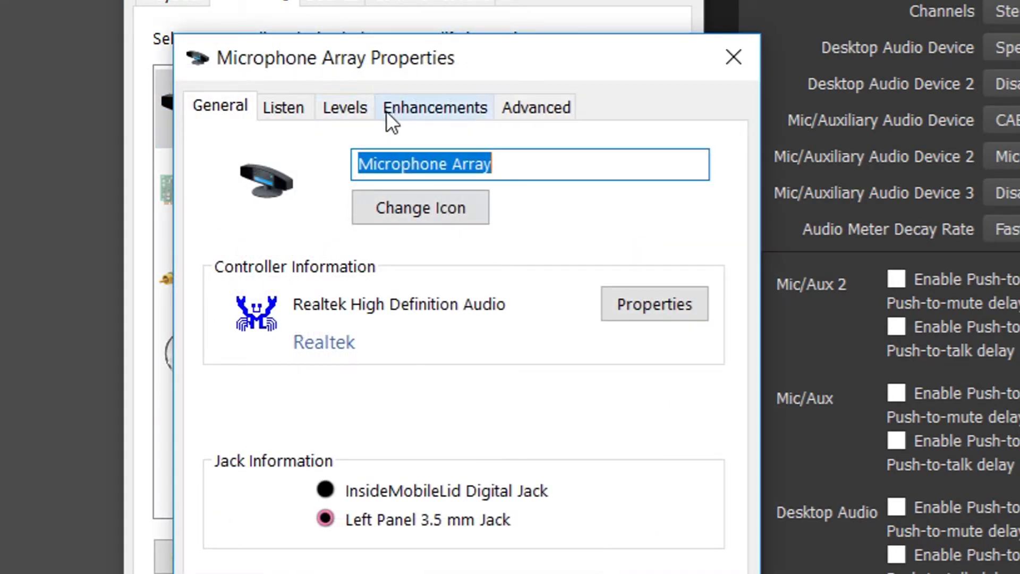
pyautogui.click(300, 110)
pyautogui.click(562, 109)
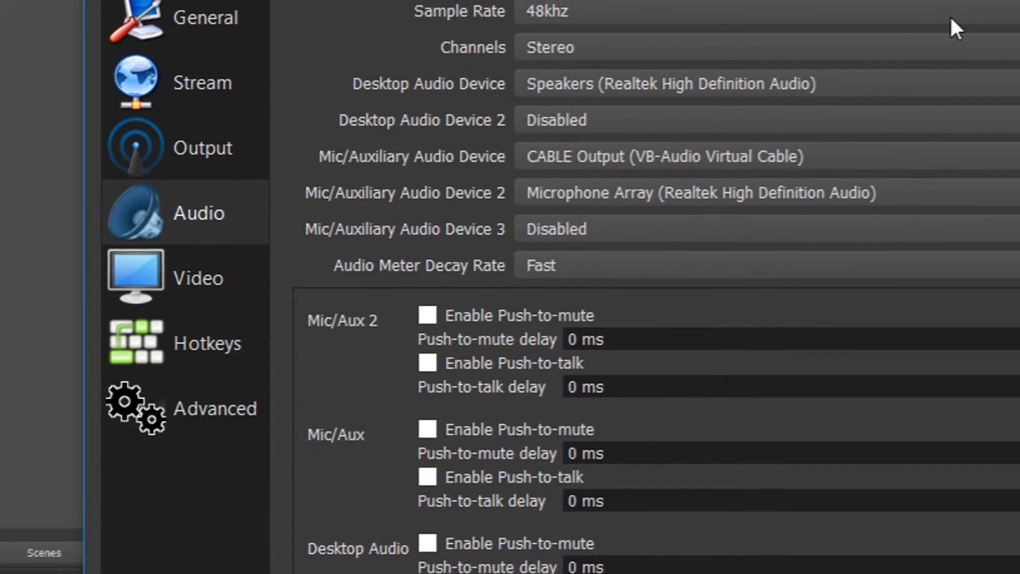
# Review the channel and audio meter decay rate options in the OBS audio settings.
pyautogui.click(789, 48)
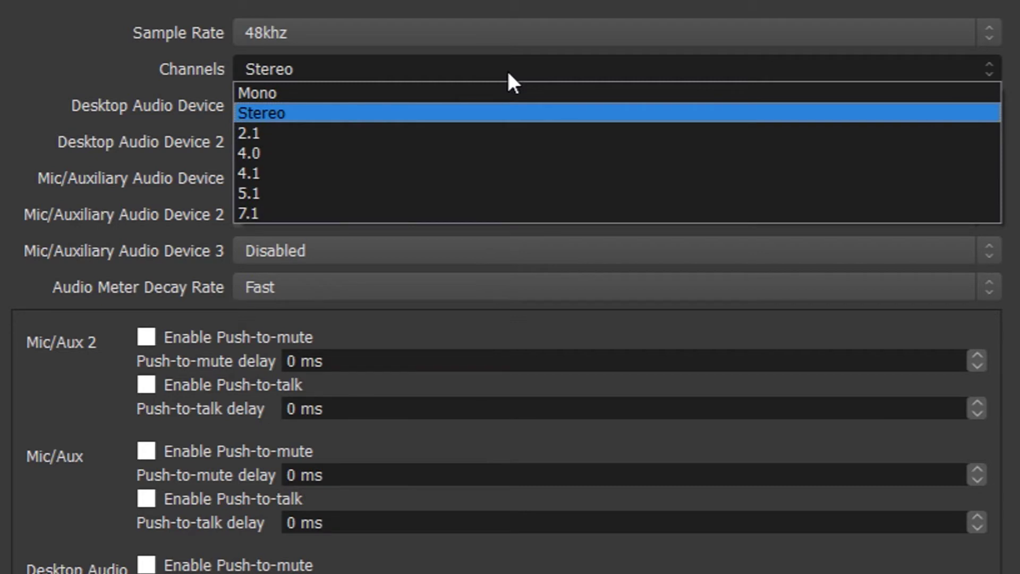
pyautogui.click(207, 182)
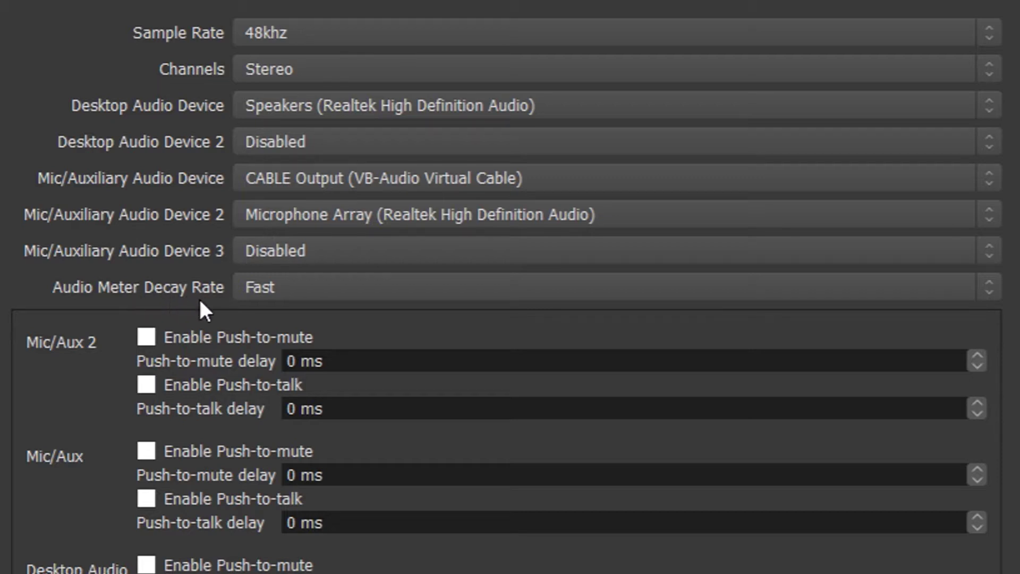
pyautogui.click(244, 297)
pyautogui.click(243, 295)
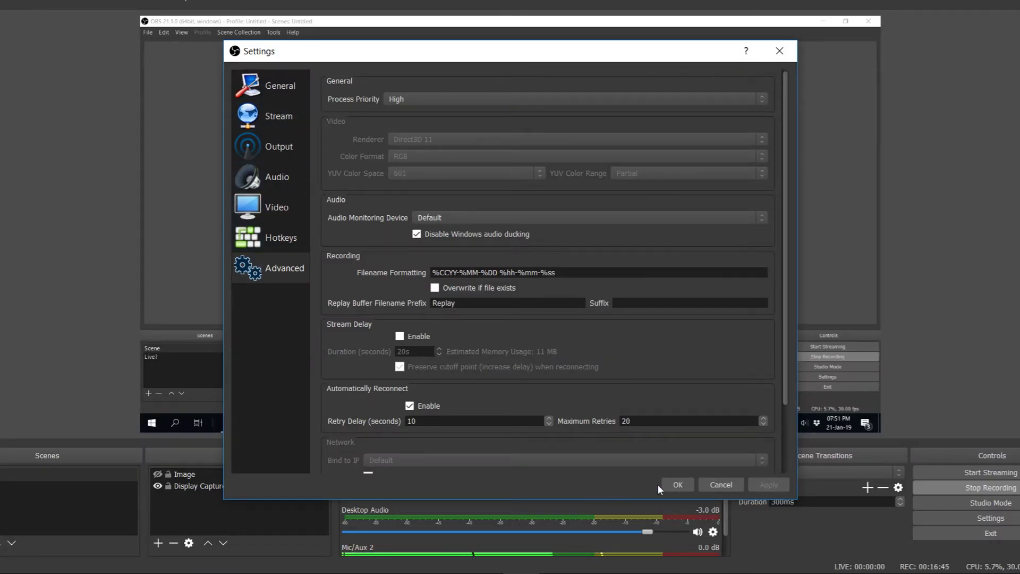
# Accept and close the settings, and open the advanced audio properties from the Mic/Aux 2 mixer source.
pyautogui.click(676, 485)
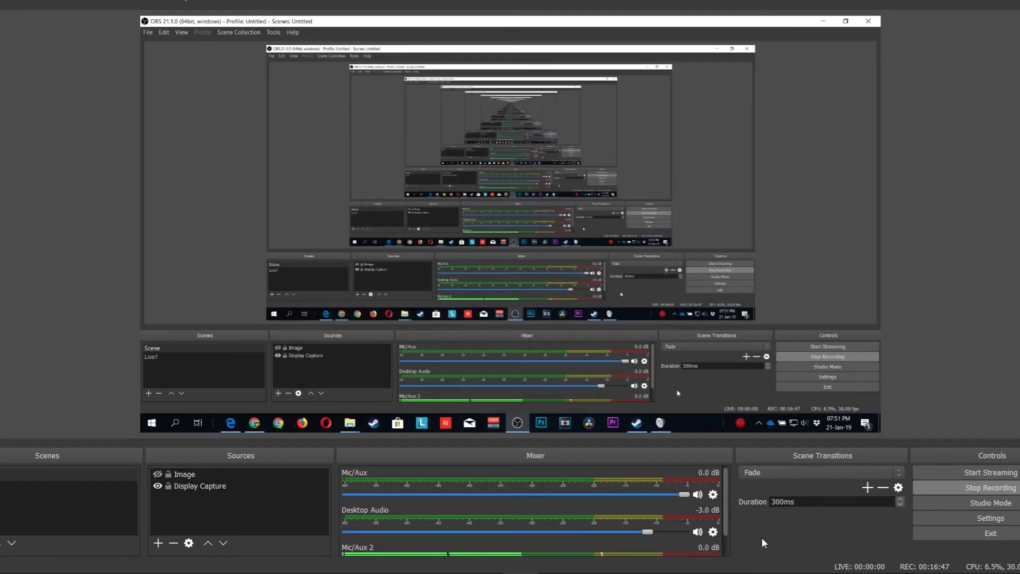
pyautogui.moveTo(729, 509); pyautogui.dragTo(727, 535)
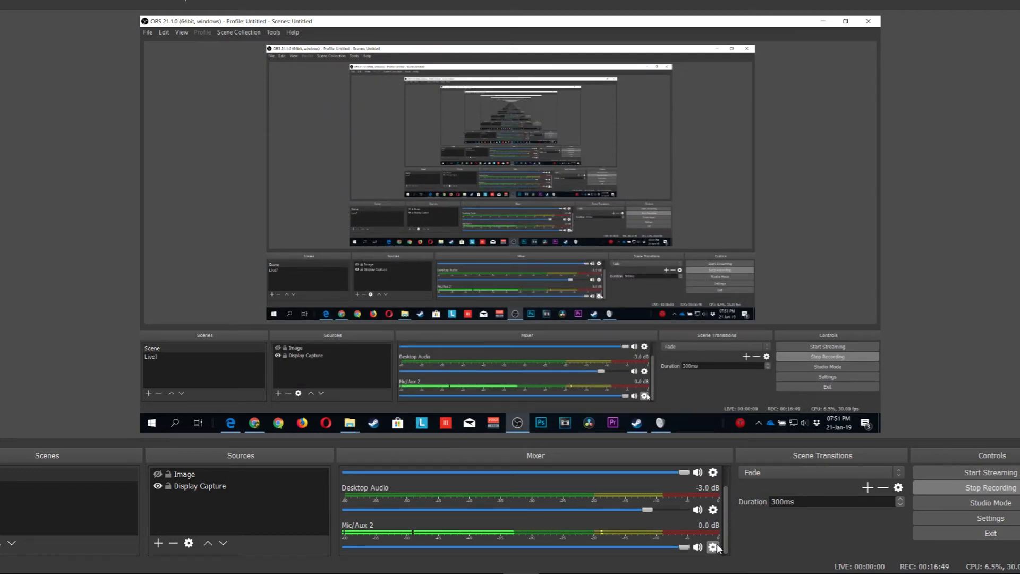
pyautogui.click(713, 547)
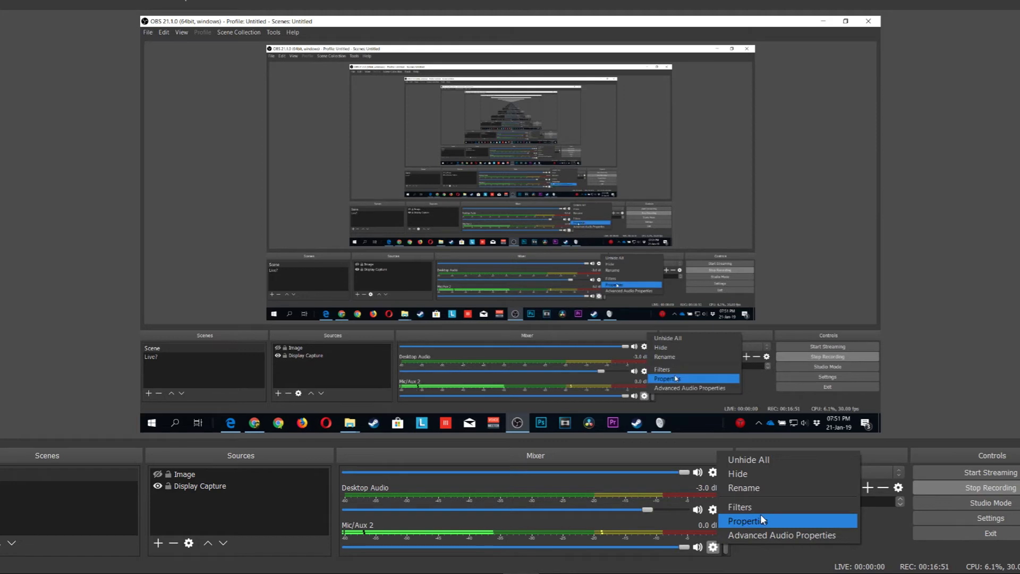
pyautogui.click(712, 547)
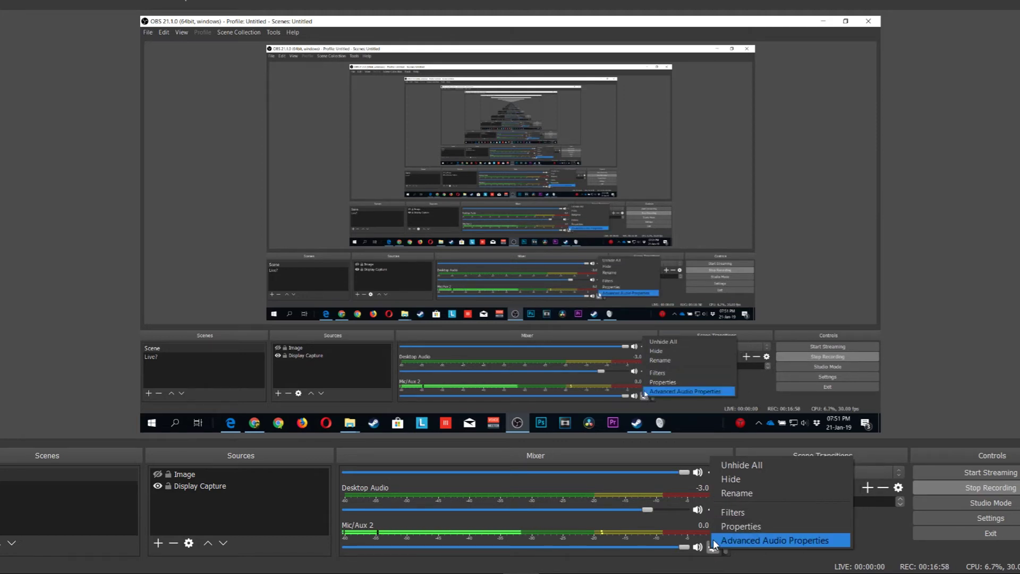
pyautogui.click(715, 540)
pyautogui.moveTo(575, 178); pyautogui.dragTo(738, 74)
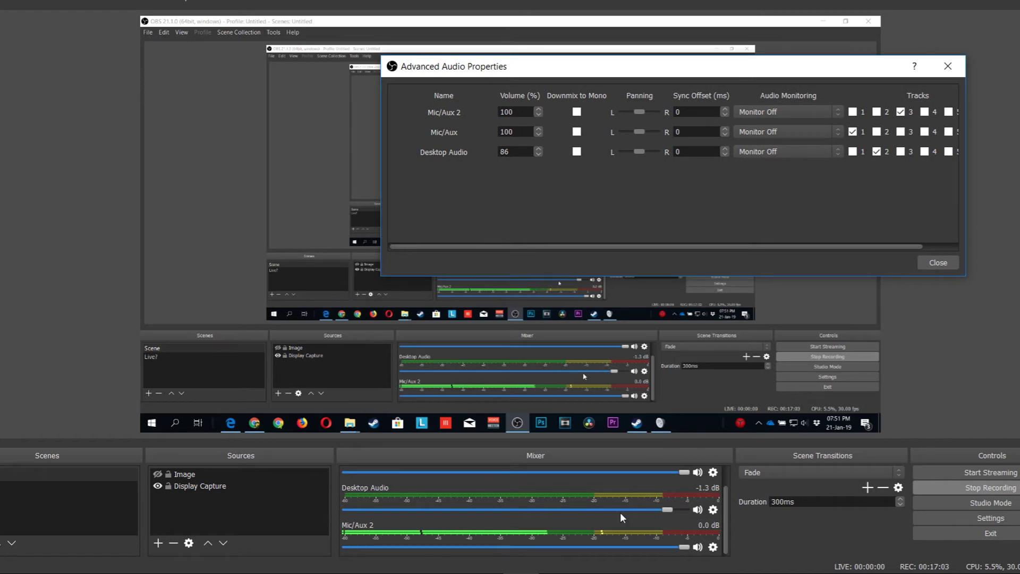
# Check the track assignments of the two microphone sources and the desktop audio, and close the advanced audio properties.
pyautogui.scroll(1, 621, 514)
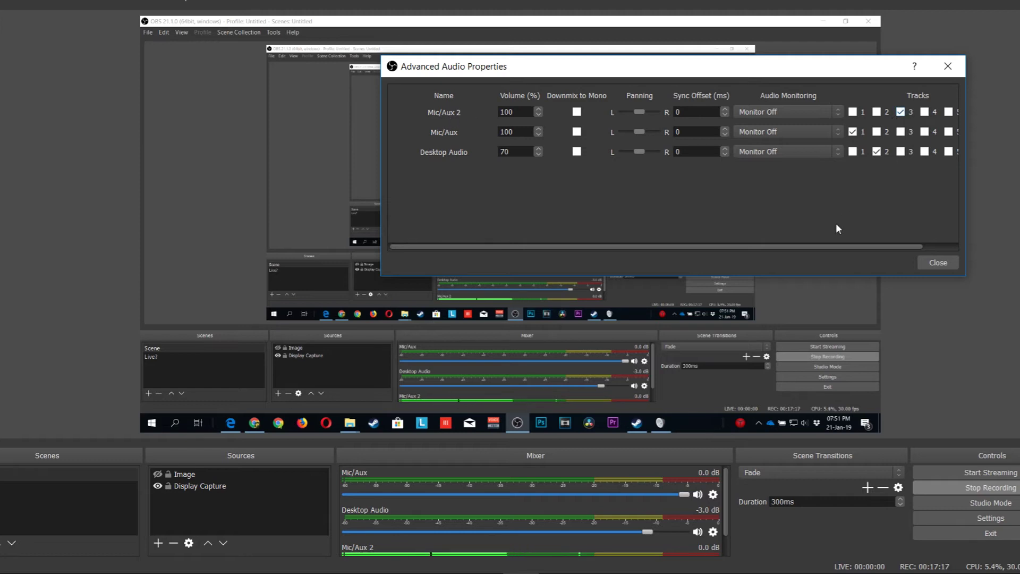
pyautogui.hscroll(1, 825, 253)
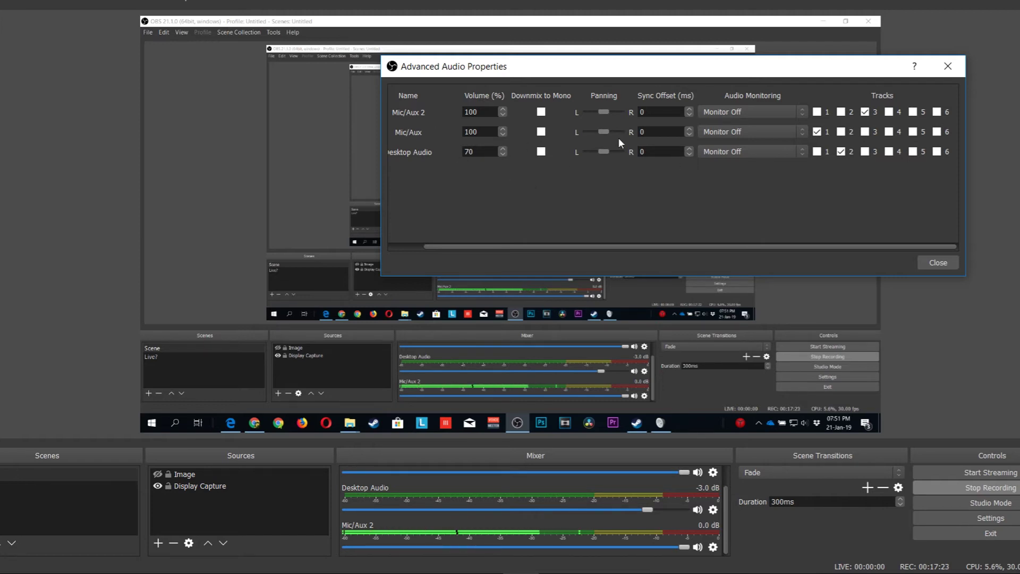
pyautogui.click(817, 131)
pyautogui.click(938, 263)
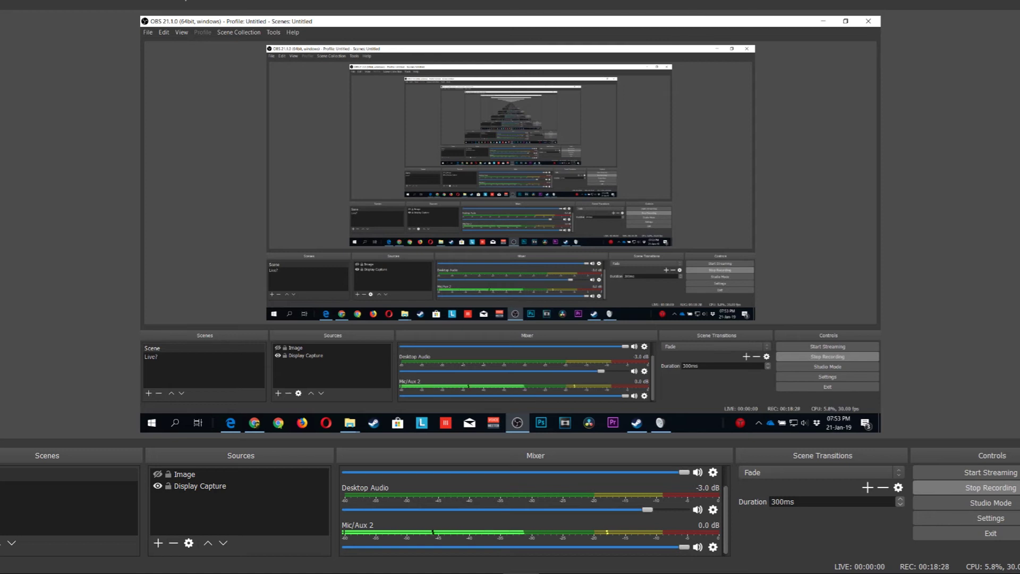
# Check the Microphone Array's level and boost in the Windows Sound recording devices, and accept and close both dialogs.
pyautogui.moveTo(767, 100); pyautogui.dragTo(505, 102)
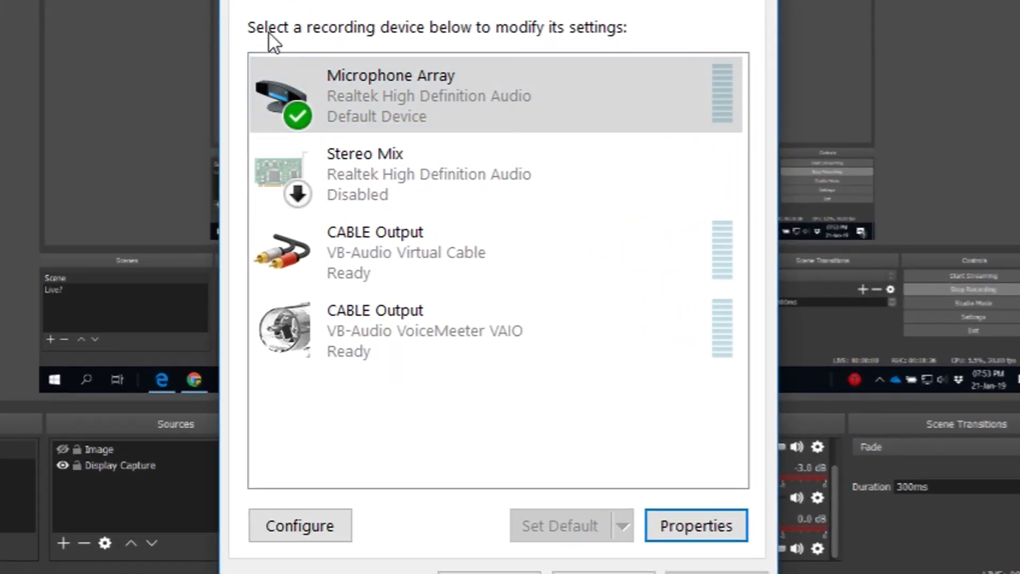
pyautogui.click(725, 519)
pyautogui.click(444, 101)
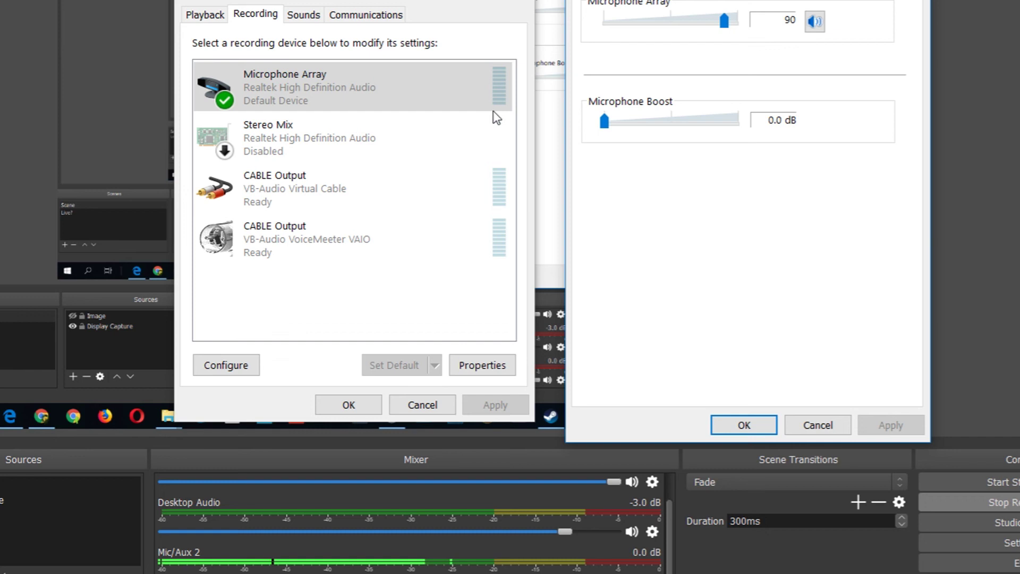
pyautogui.click(744, 424)
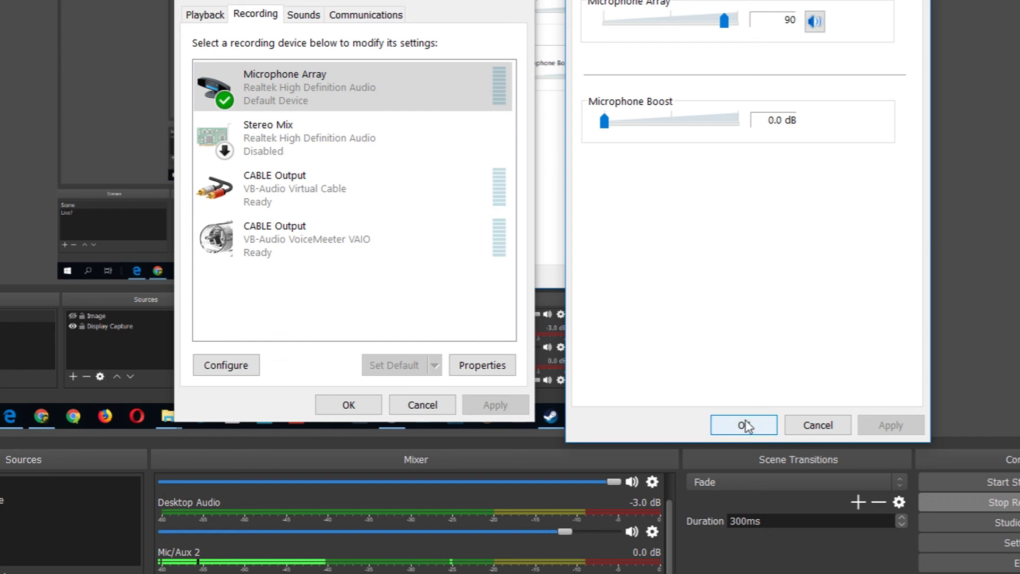
pyautogui.click(345, 400)
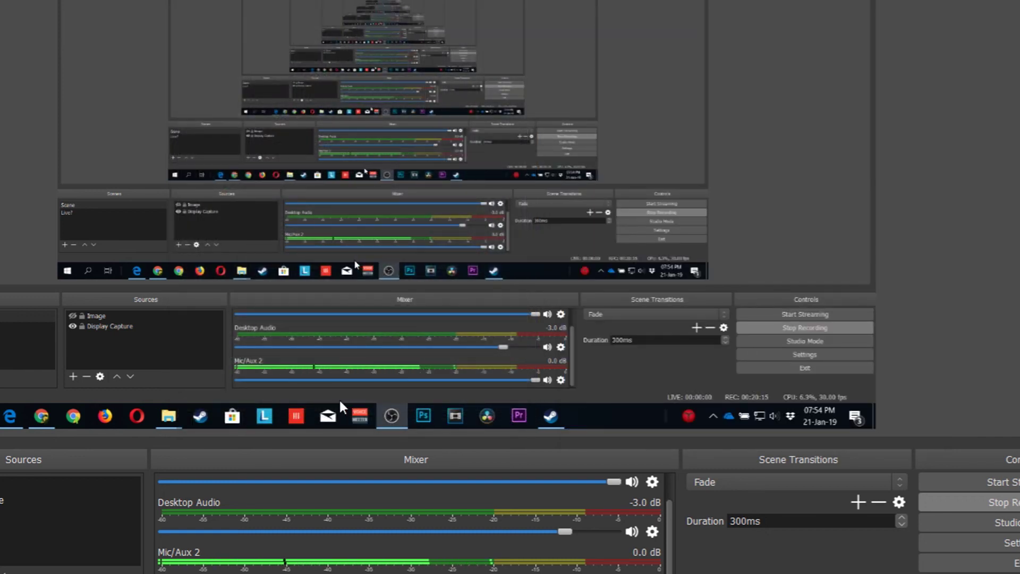